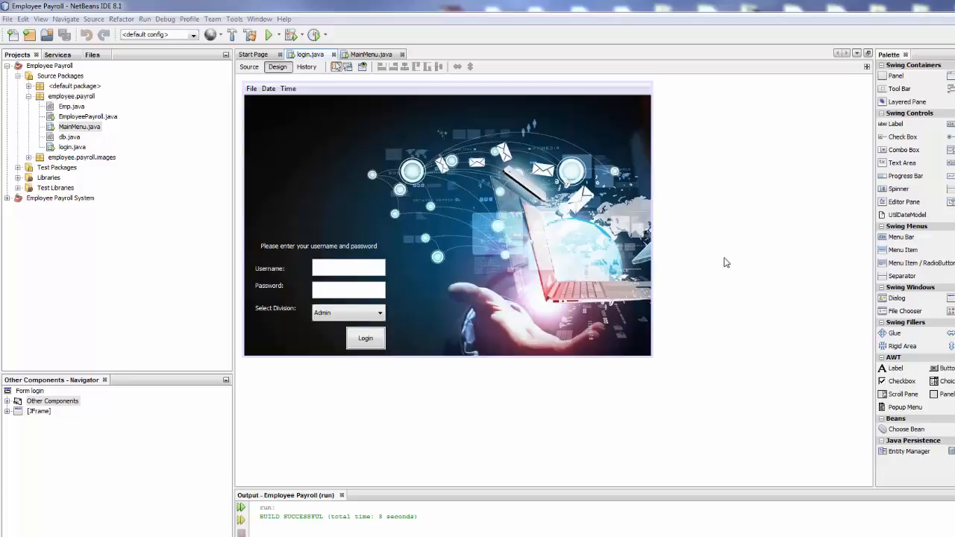
# Run the login form file on its own from the source editor's context menu.
pyautogui.click(249, 67)
pyautogui.click(523, 289)
pyautogui.rightClick(524, 289)
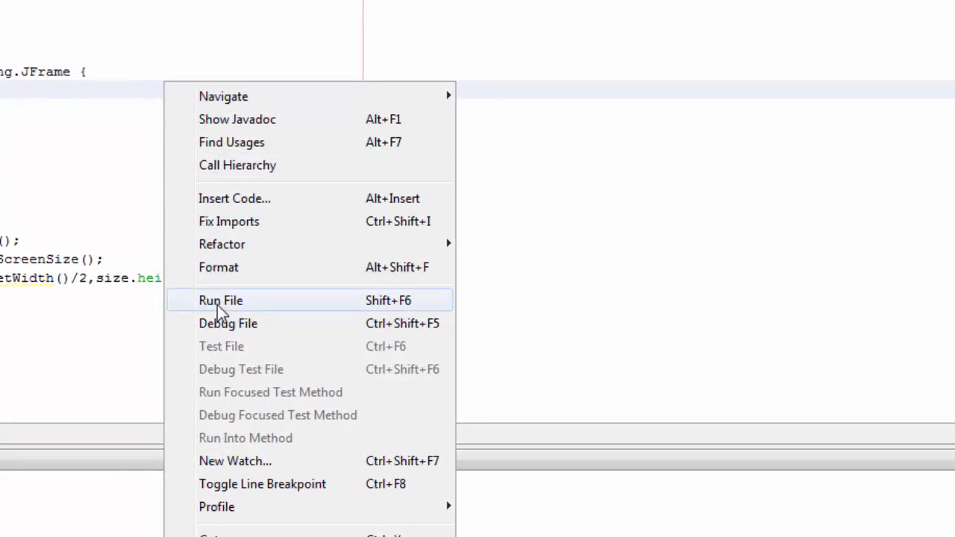
pyautogui.click(232, 305)
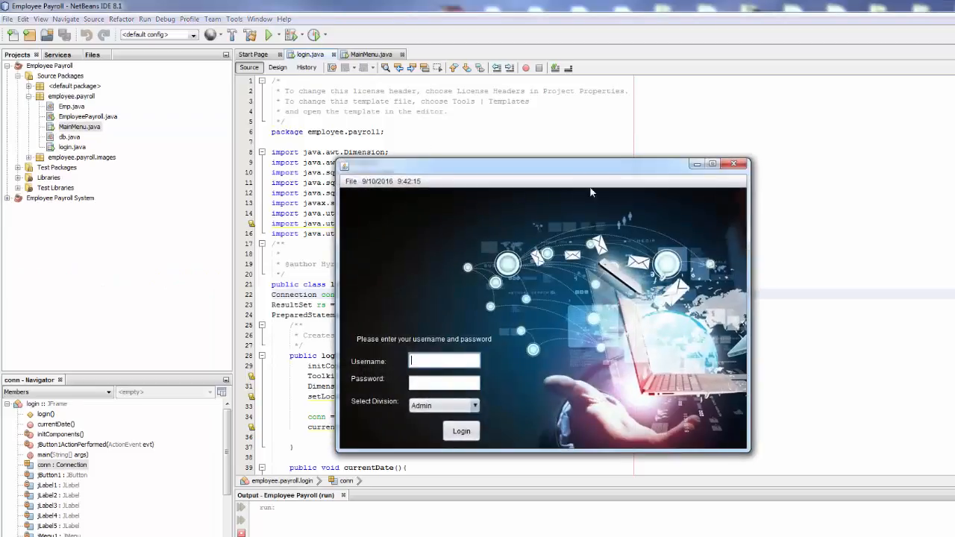
# Close the running login window and return to the form's Design view.
pyautogui.click(734, 164)
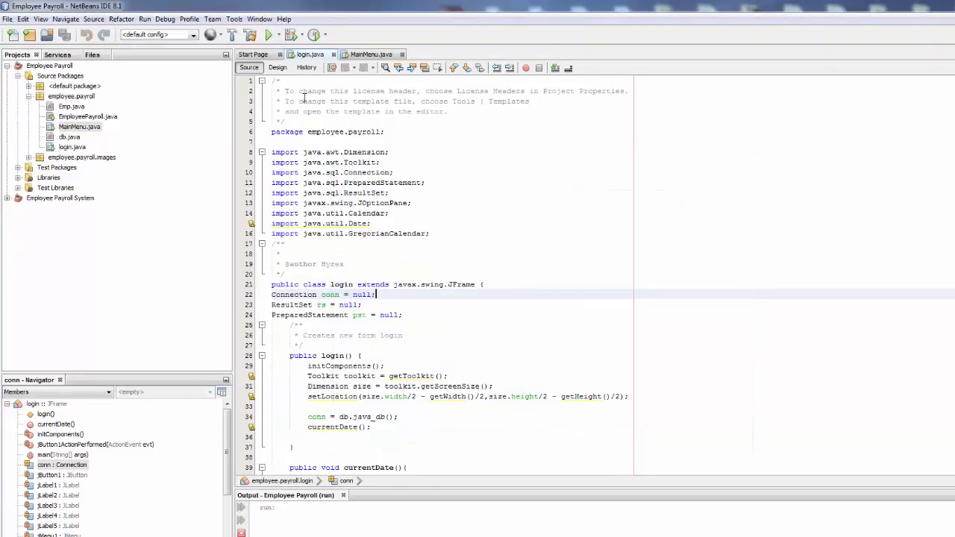
pyautogui.click(278, 67)
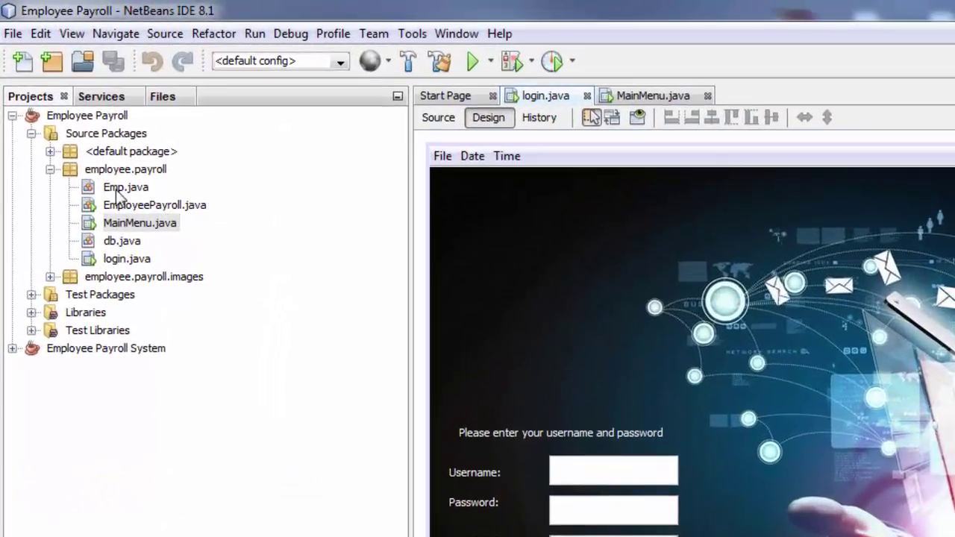
# Run login.java from the employee.payroll package in the Projects tree, then close its window.
pyautogui.click(71, 107)
pyautogui.click(119, 209)
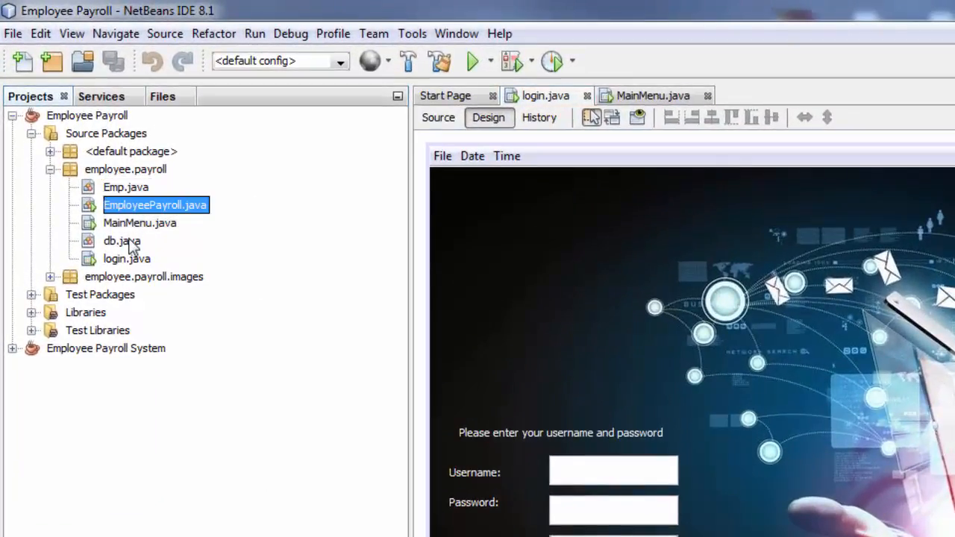
pyautogui.click(123, 240)
pyautogui.click(128, 258)
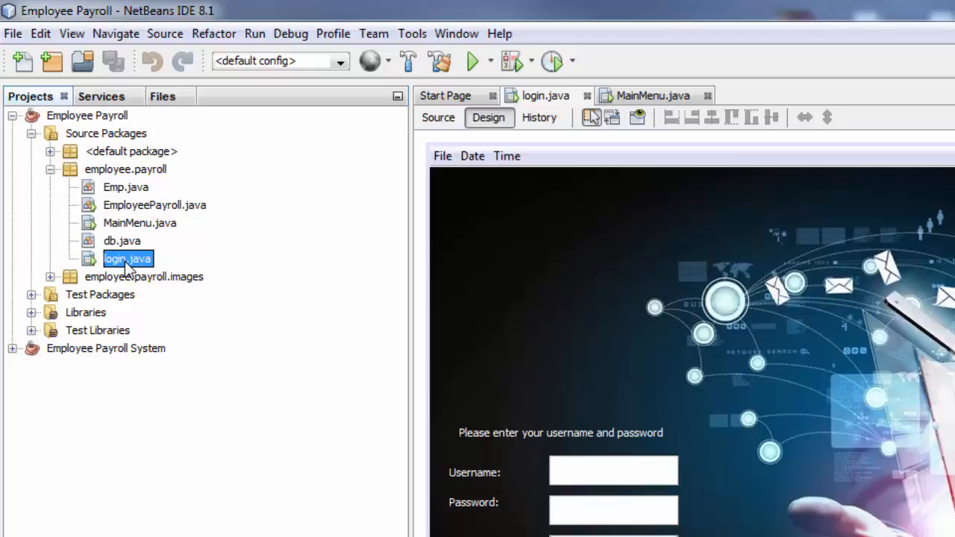
pyautogui.rightClick(128, 259)
pyautogui.click(176, 427)
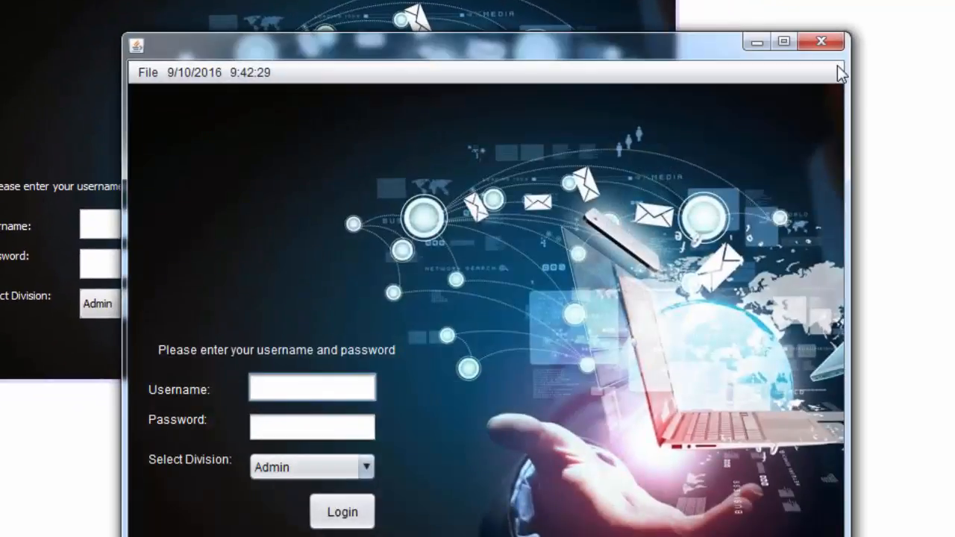
pyautogui.click(822, 41)
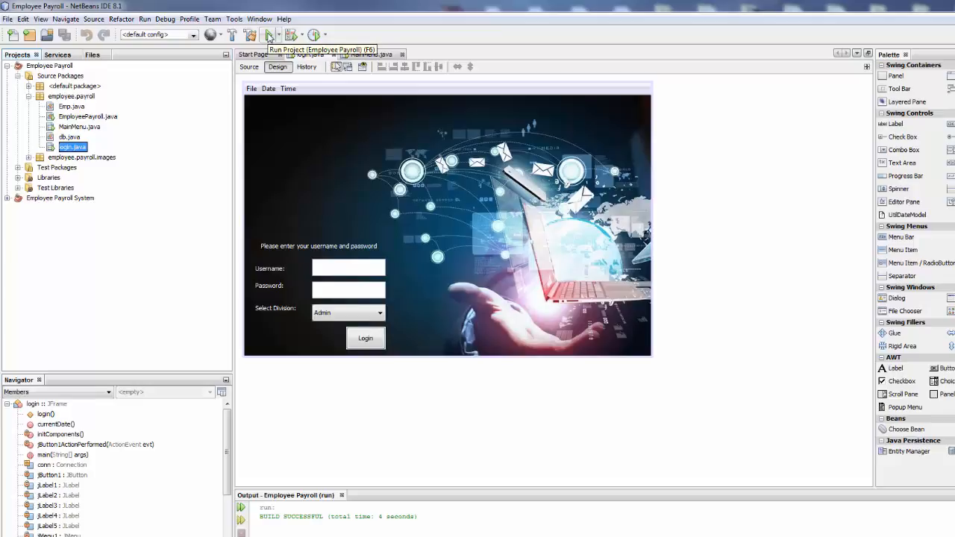
# Run the whole project, then open the Employee Payroll project's Properties.
pyautogui.click(267, 35)
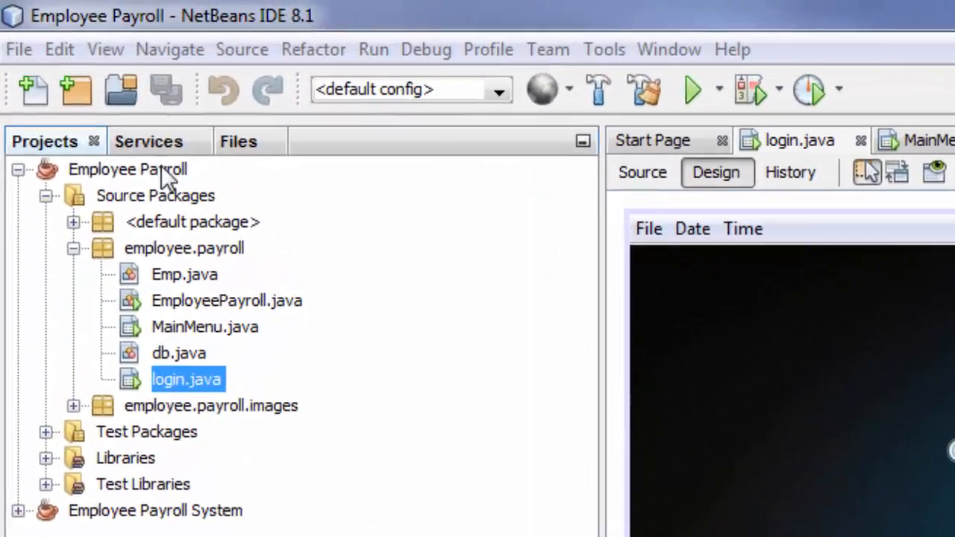
pyautogui.click(67, 69)
pyautogui.rightClick(160, 166)
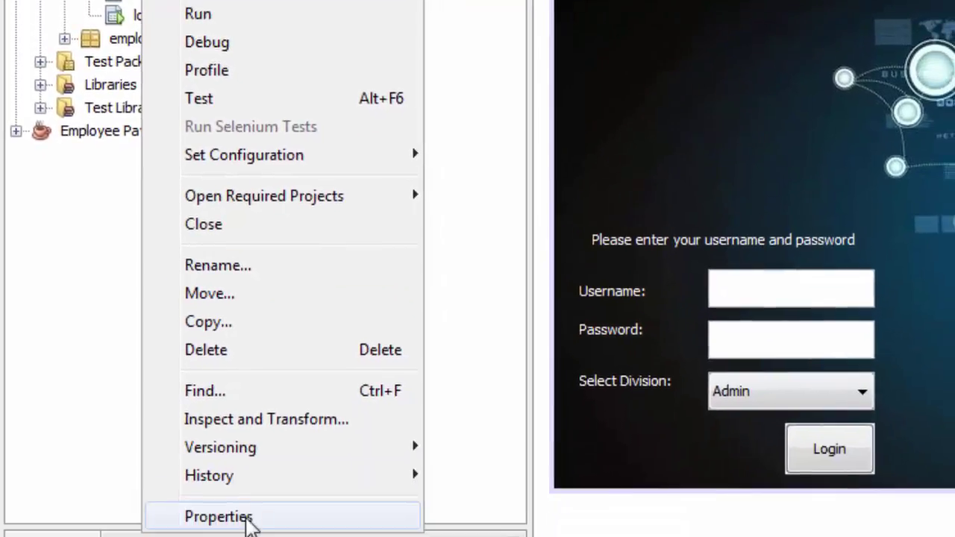
pyautogui.click(213, 516)
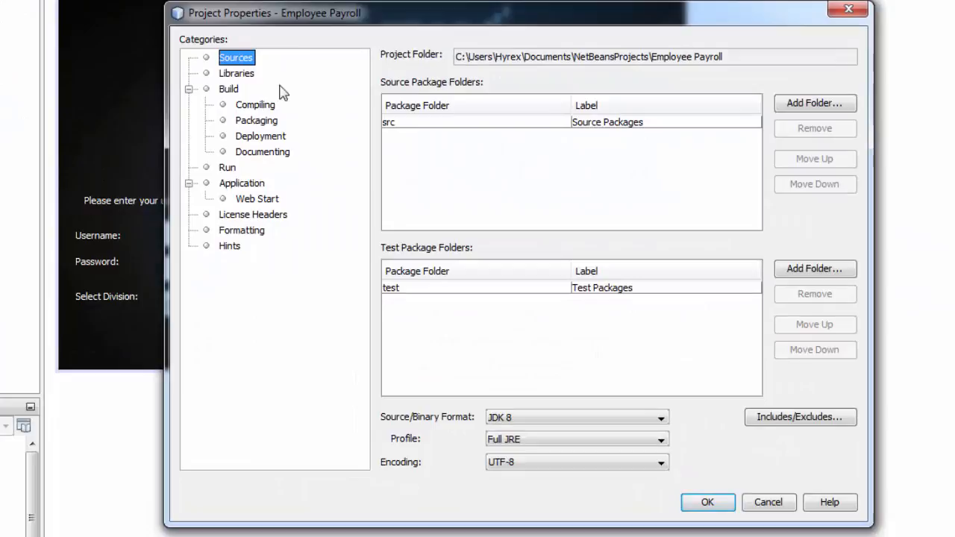
# In the Run settings, browse and set employee.payroll.login as the Main Class, then apply.
pyautogui.click(227, 171)
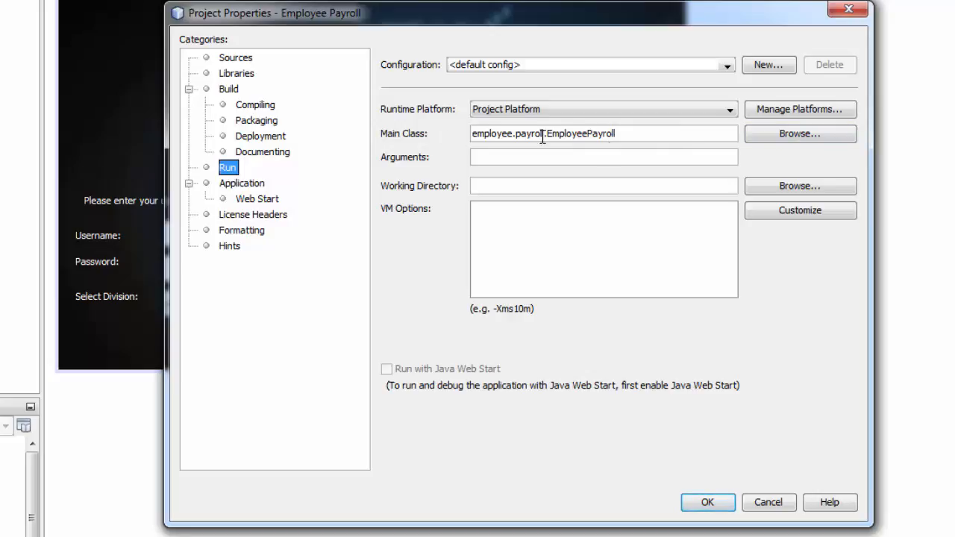
pyautogui.moveTo(692, 133); pyautogui.dragTo(440, 138)
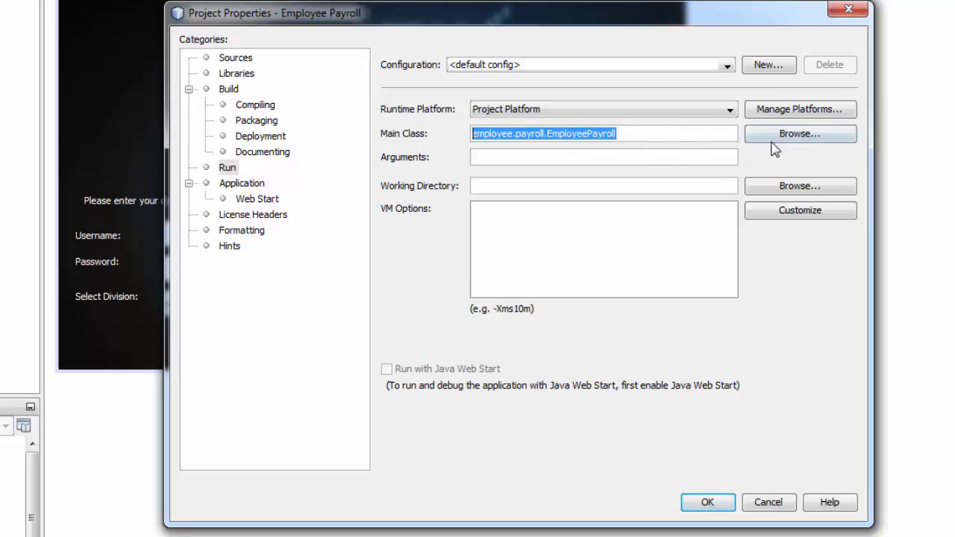
pyautogui.click(797, 134)
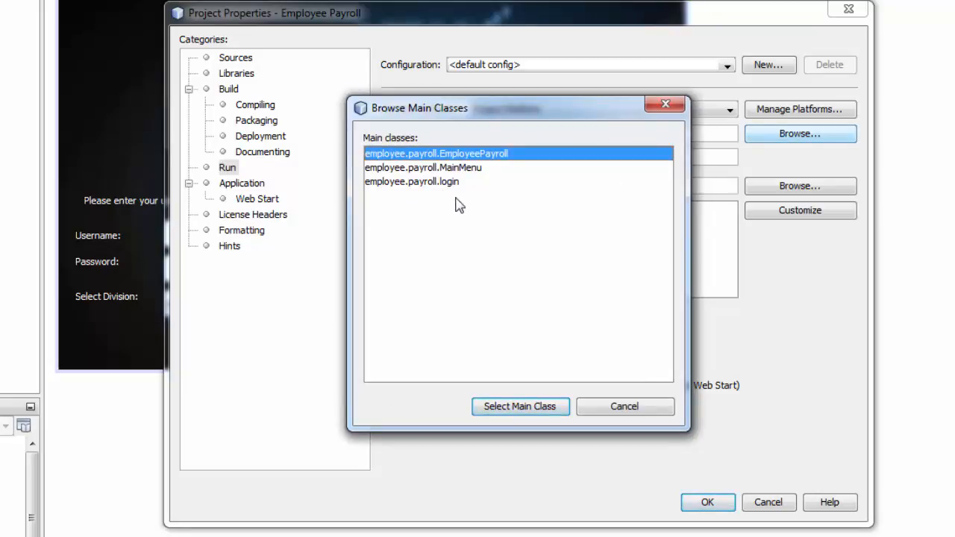
pyautogui.click(446, 182)
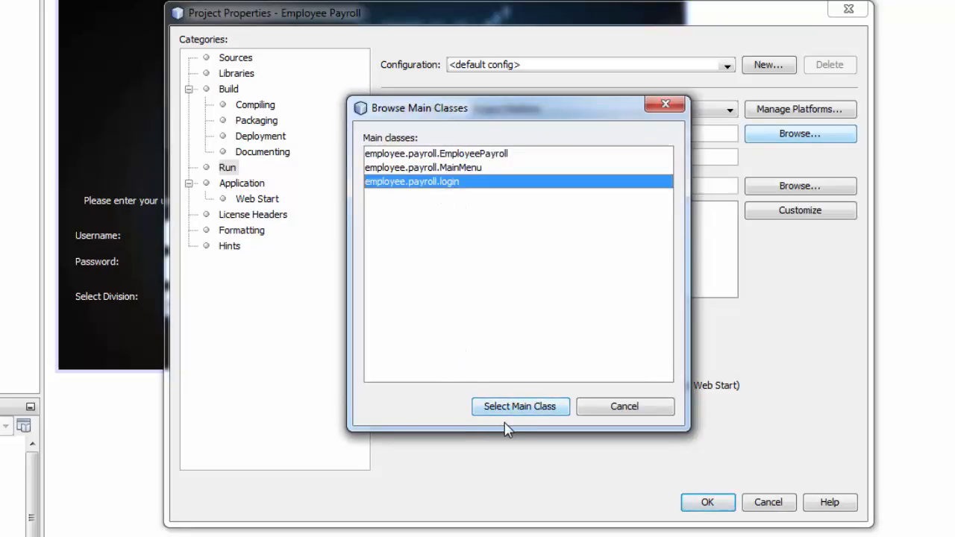
pyautogui.click(519, 406)
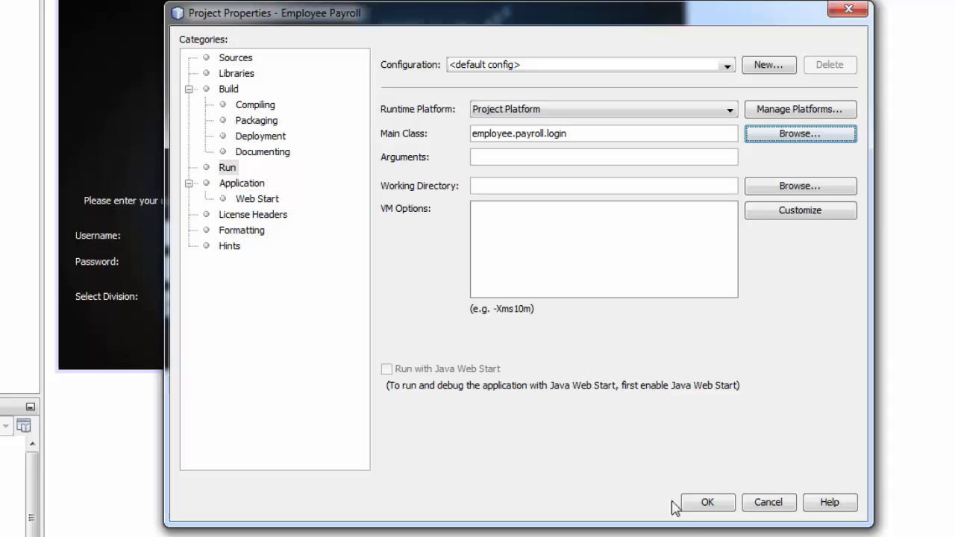
pyautogui.click(707, 502)
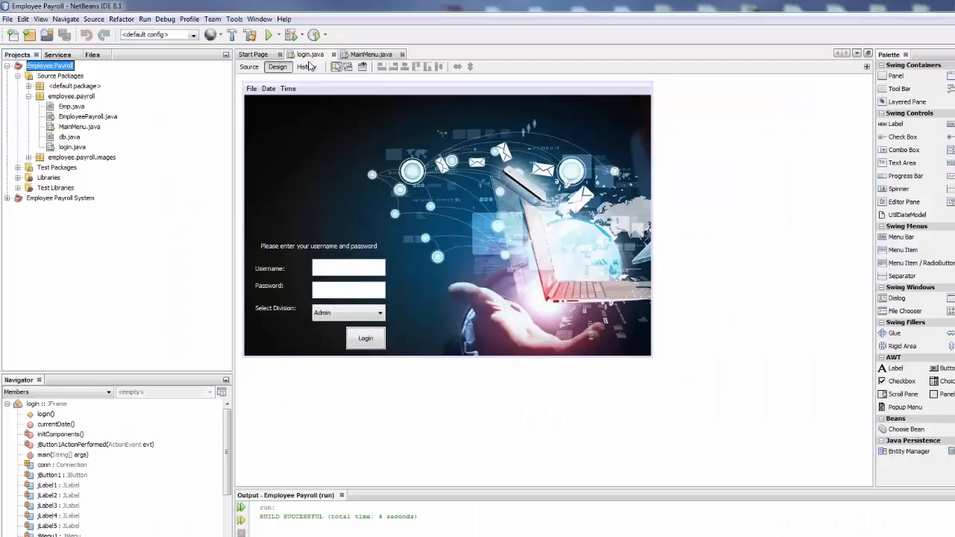
# Run the Employee Payroll project from the toolbar, then close the launched login window.
pyautogui.click(270, 35)
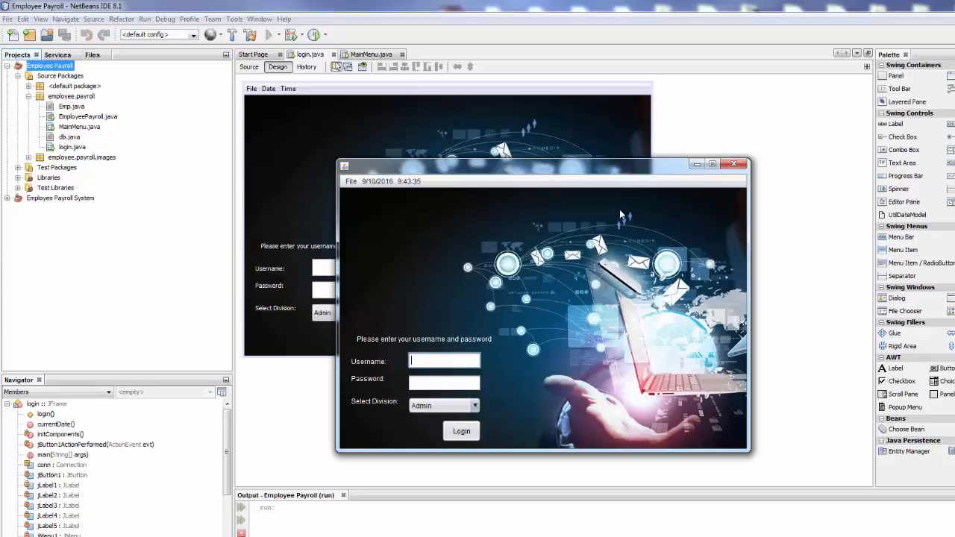
pyautogui.click(734, 164)
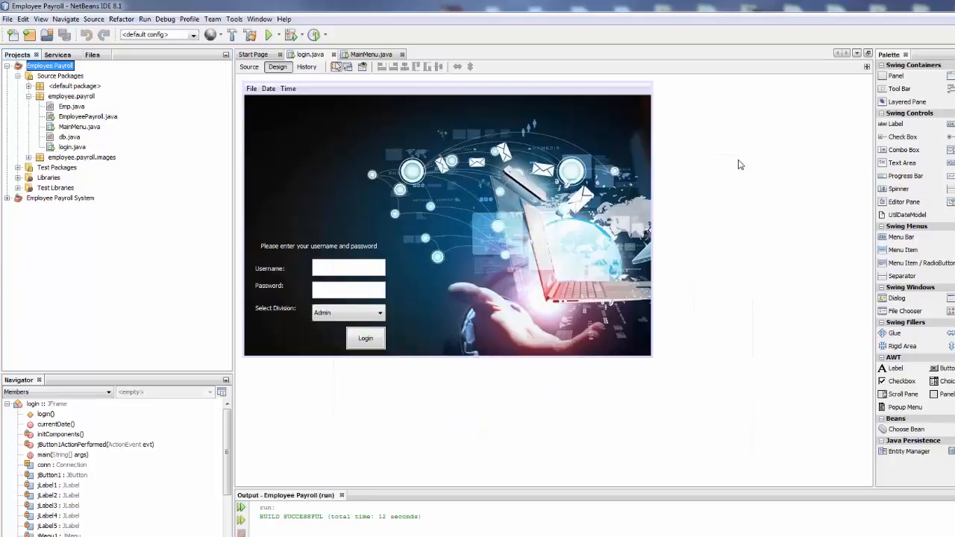